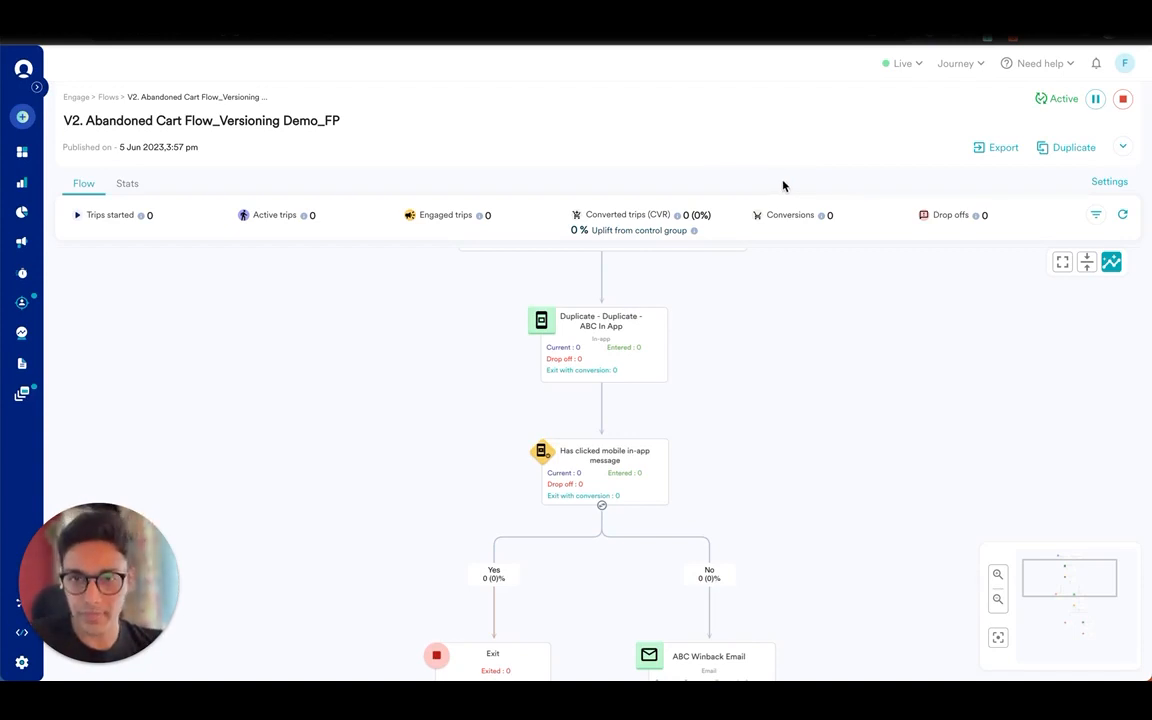
Examine the published abandoned cart flow's stages, from the entry conditions through the in-app message to the email and its open condition
scroll(798, 403, "down", 1)
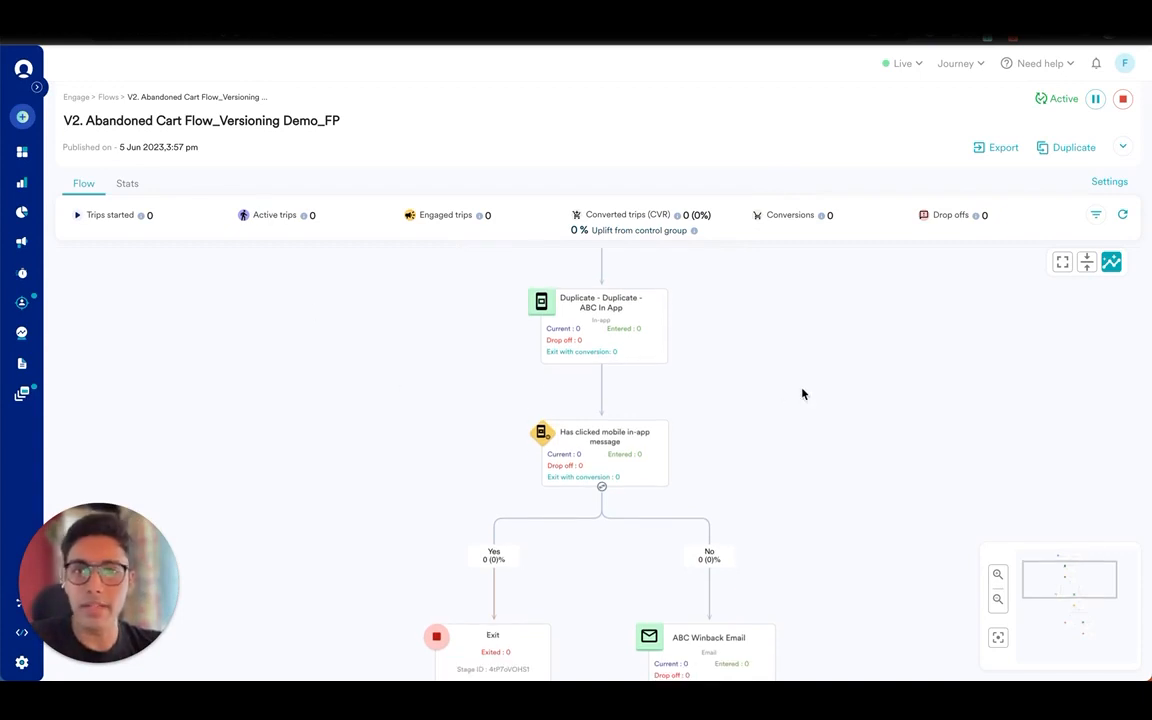
scroll(826, 390, "down", 1)
scroll(826, 390, "up", 6)
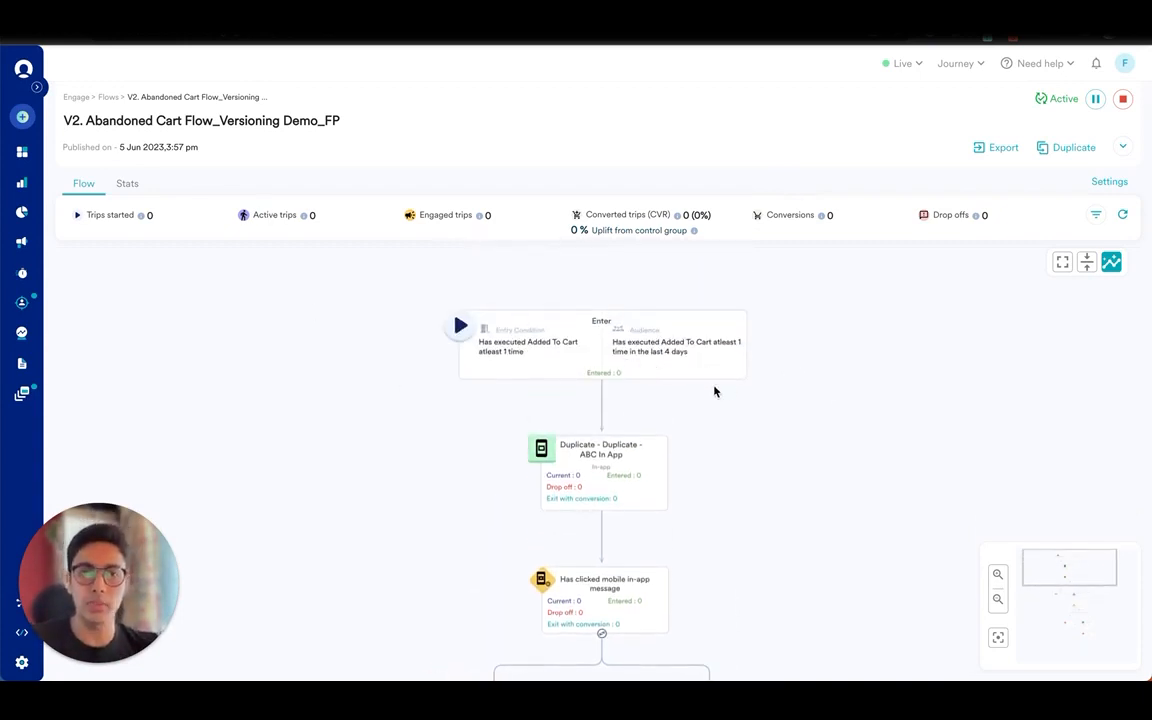
scroll(714, 450, "down", 3)
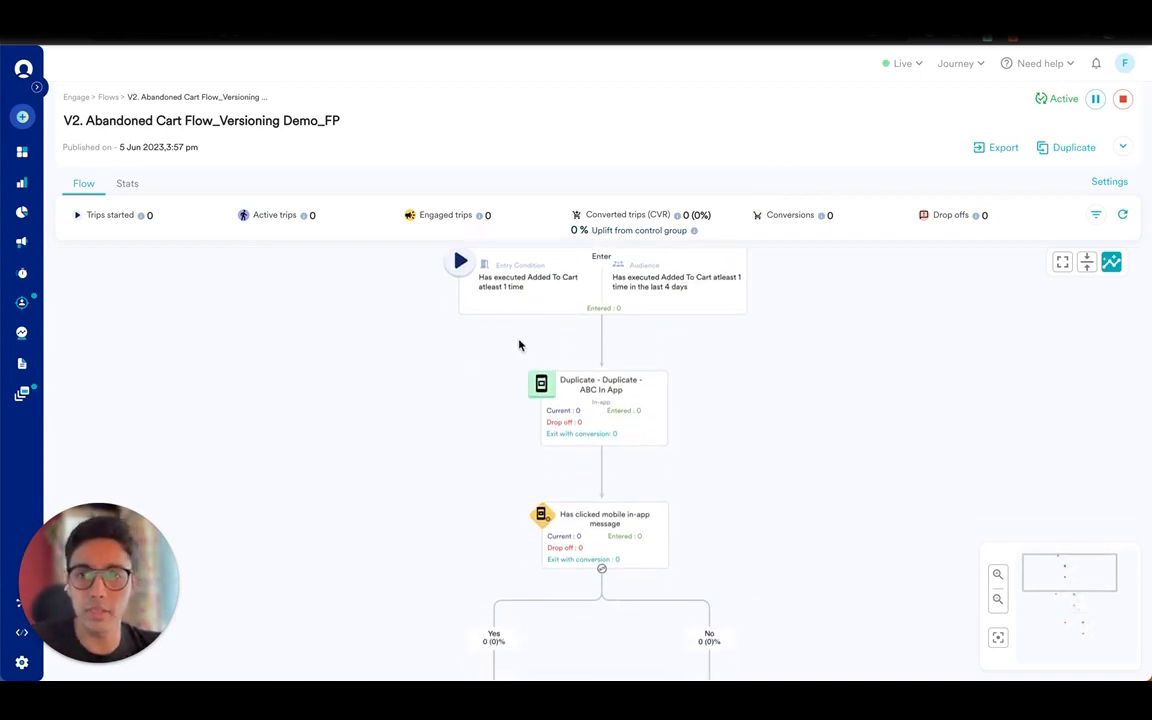
scroll(728, 417, "down", 5)
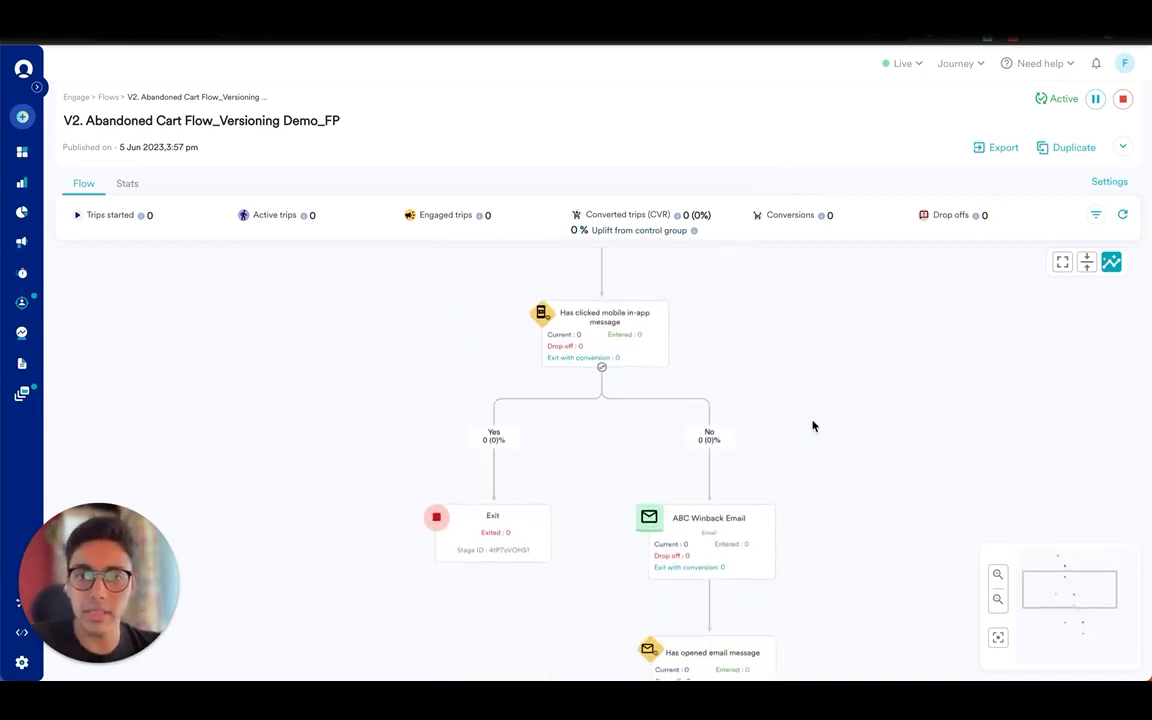
scroll(812, 426, "down", 5)
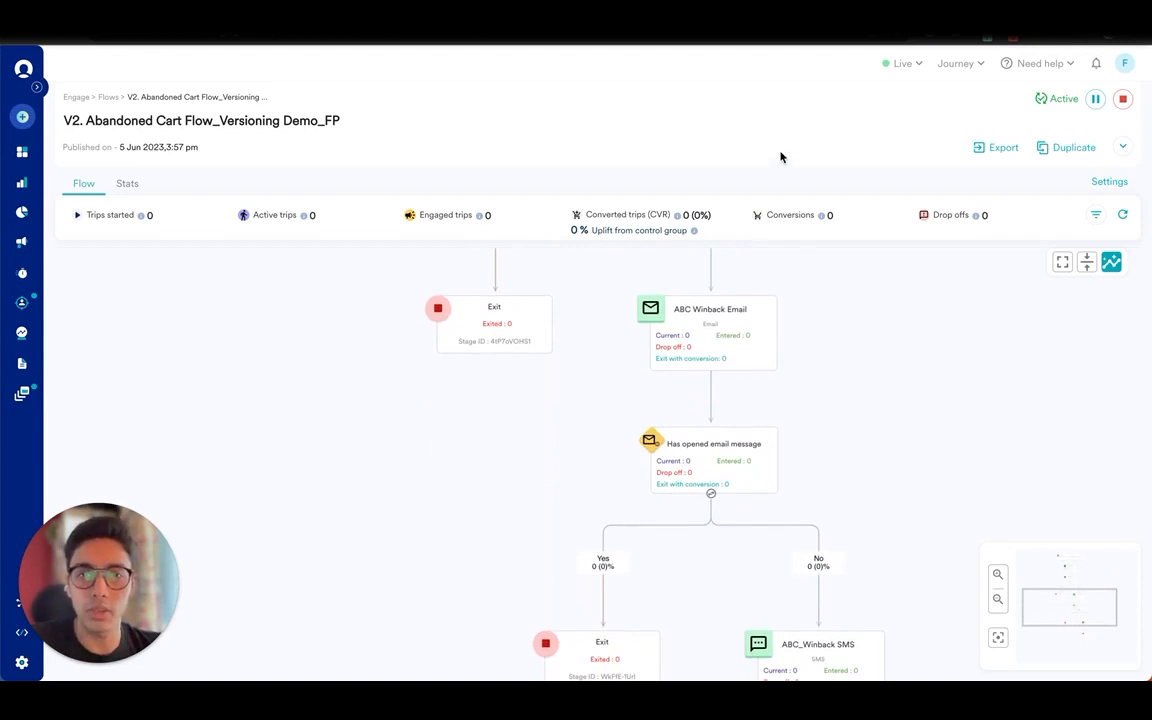
scroll(866, 427, "up", 3)
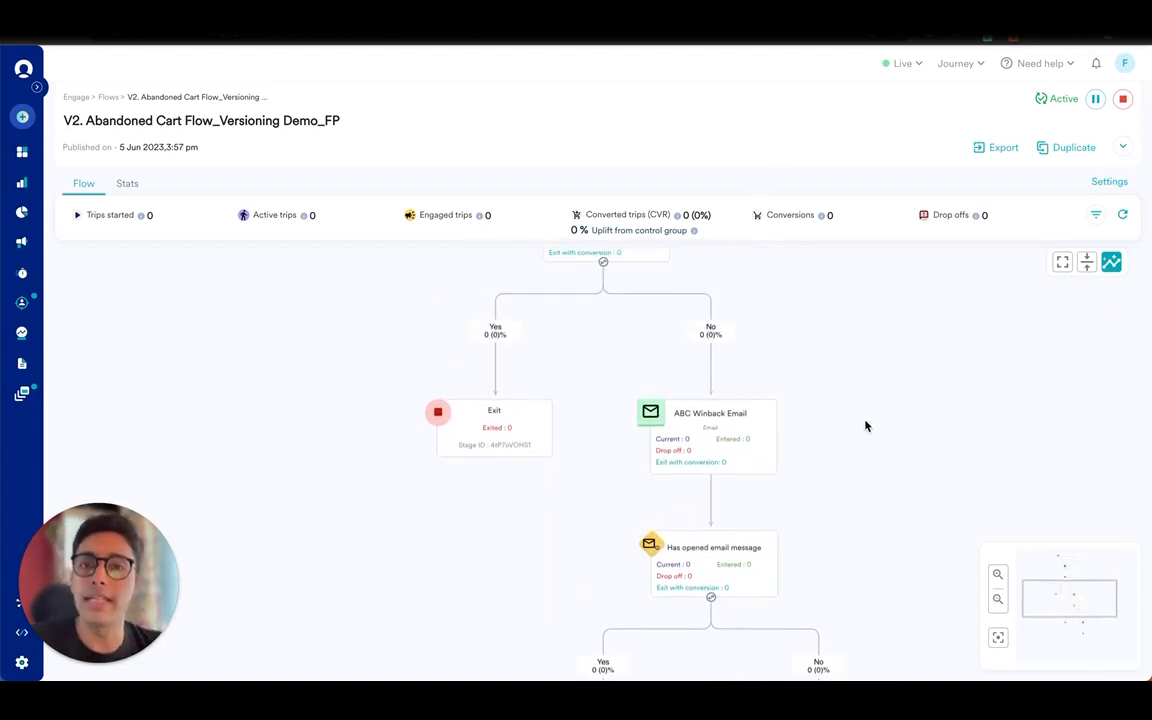
scroll(866, 427, "up", 7)
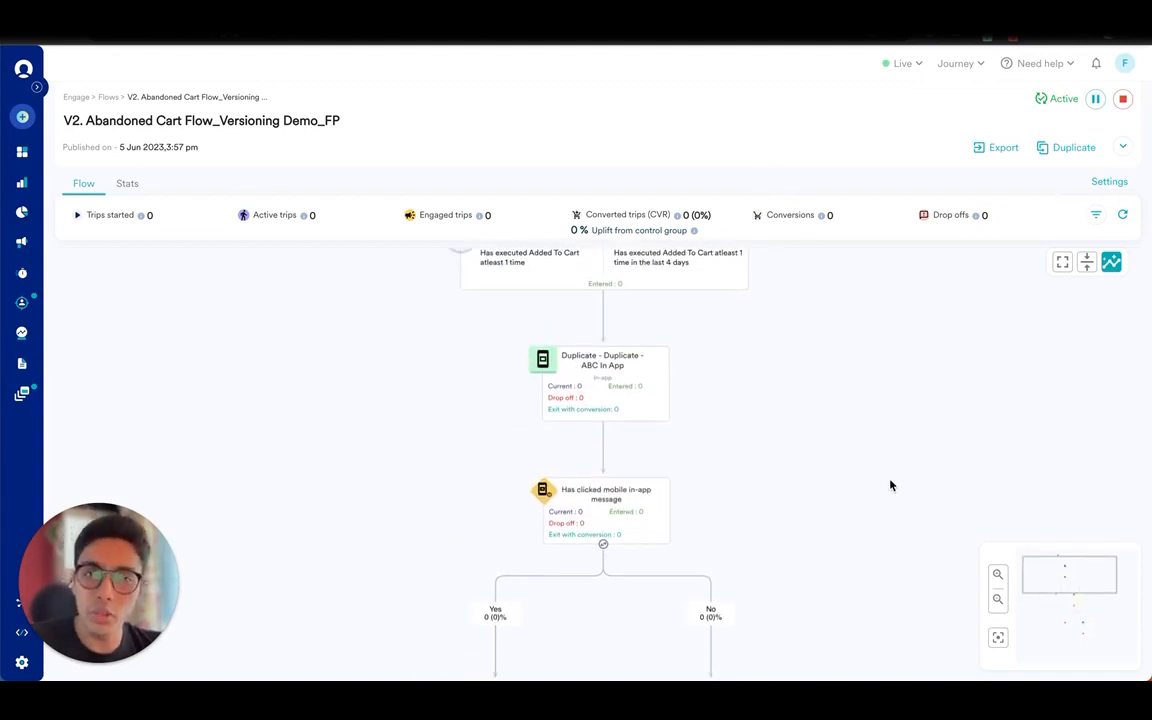
scroll(928, 465, "up", 3)
scroll(697, 445, "down", 1)
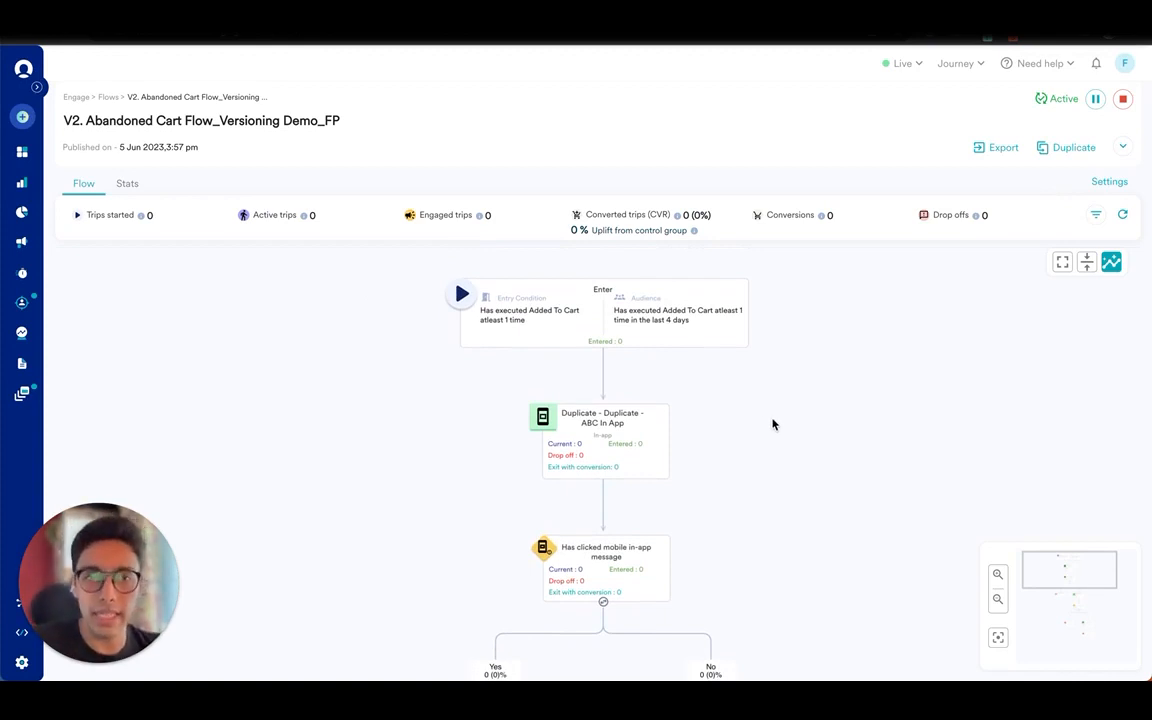
scroll(772, 424, "down", 3)
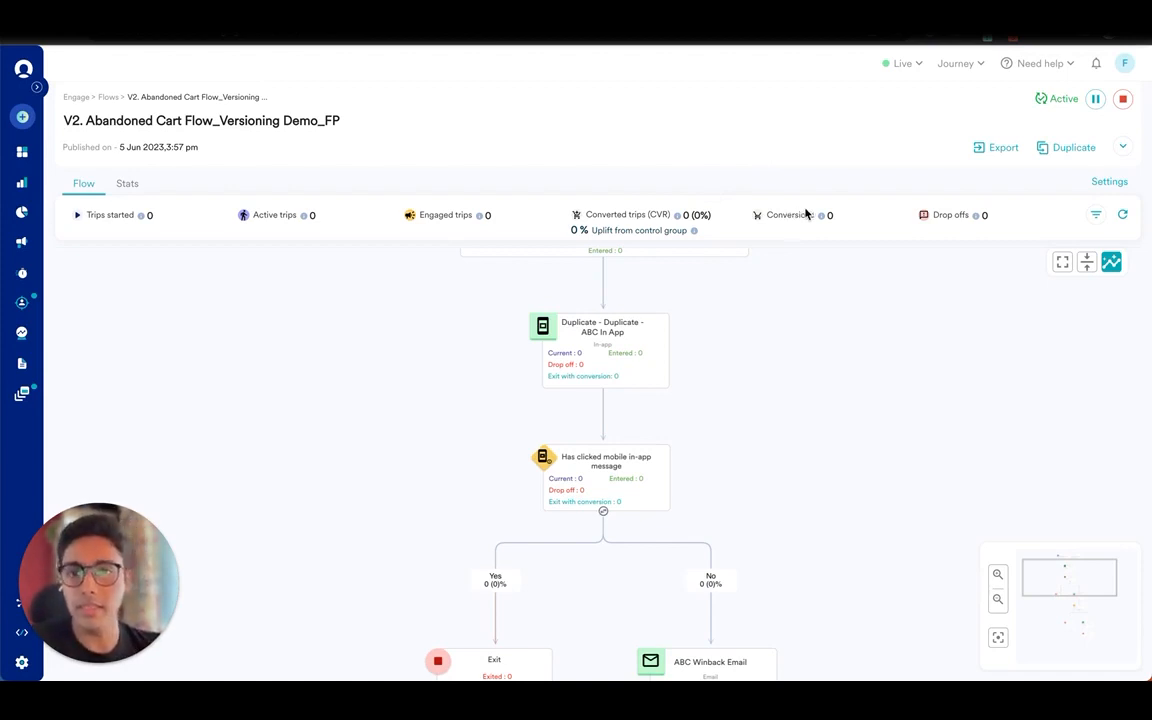
Add an A/B Split control between the ABC_Winback SMS stage and its exit
scroll(810, 363, "down", 7)
scroll(810, 363, "down", 10)
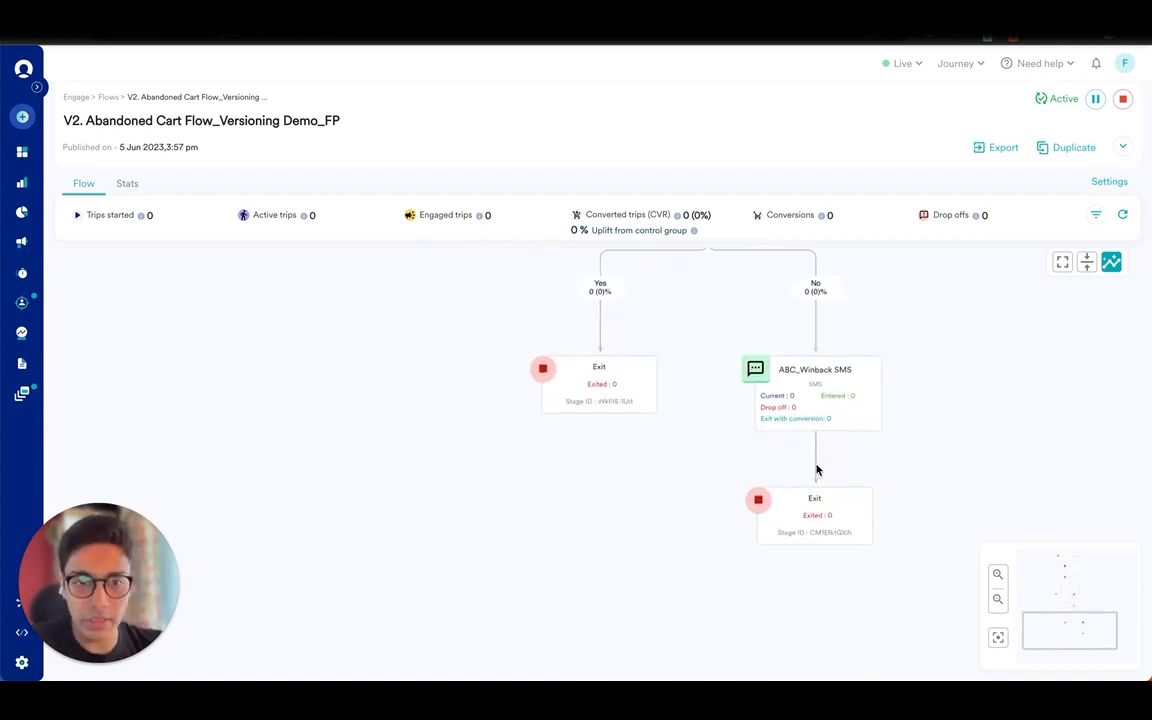
left_click(816, 457)
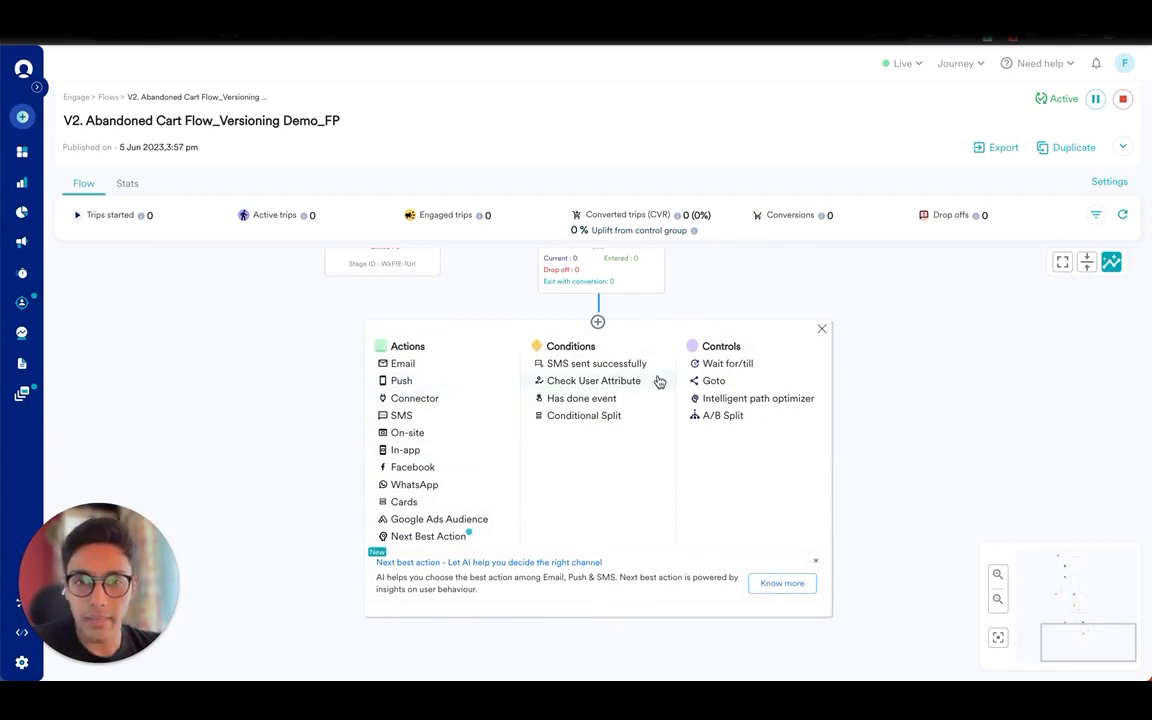
left_click(727, 418)
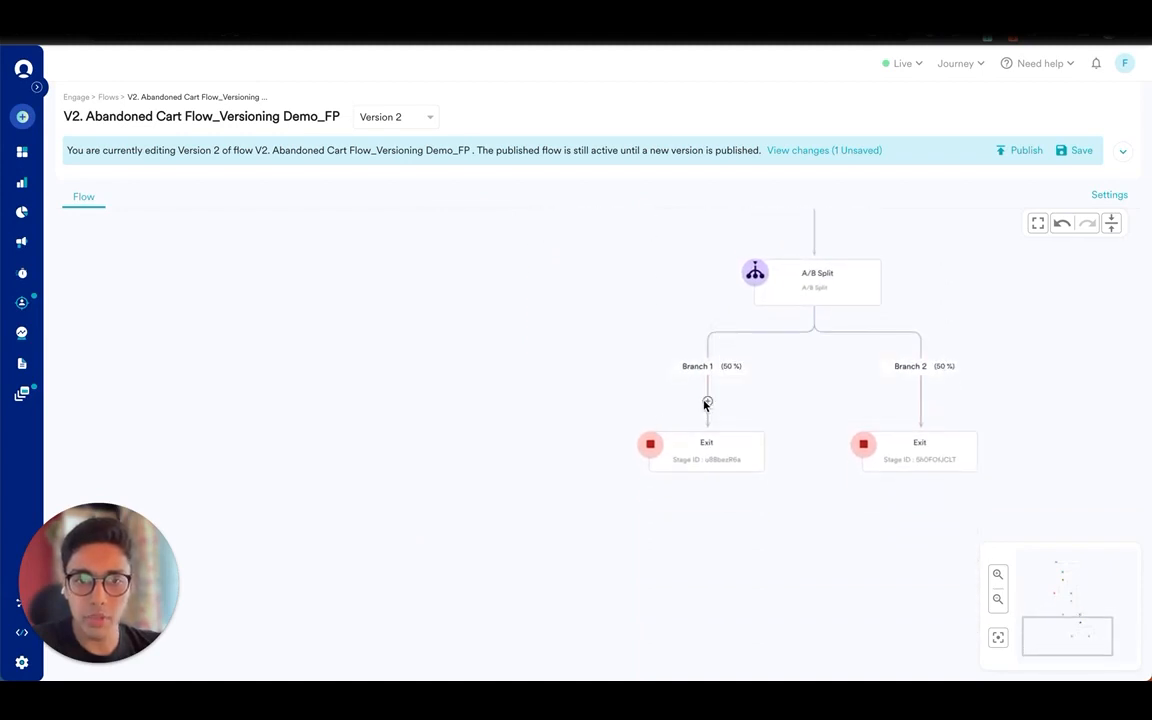
Add a WhatsApp action to Branch 1 and an Email action to Branch 2 of the A/B split, and save the version
left_click(706, 404)
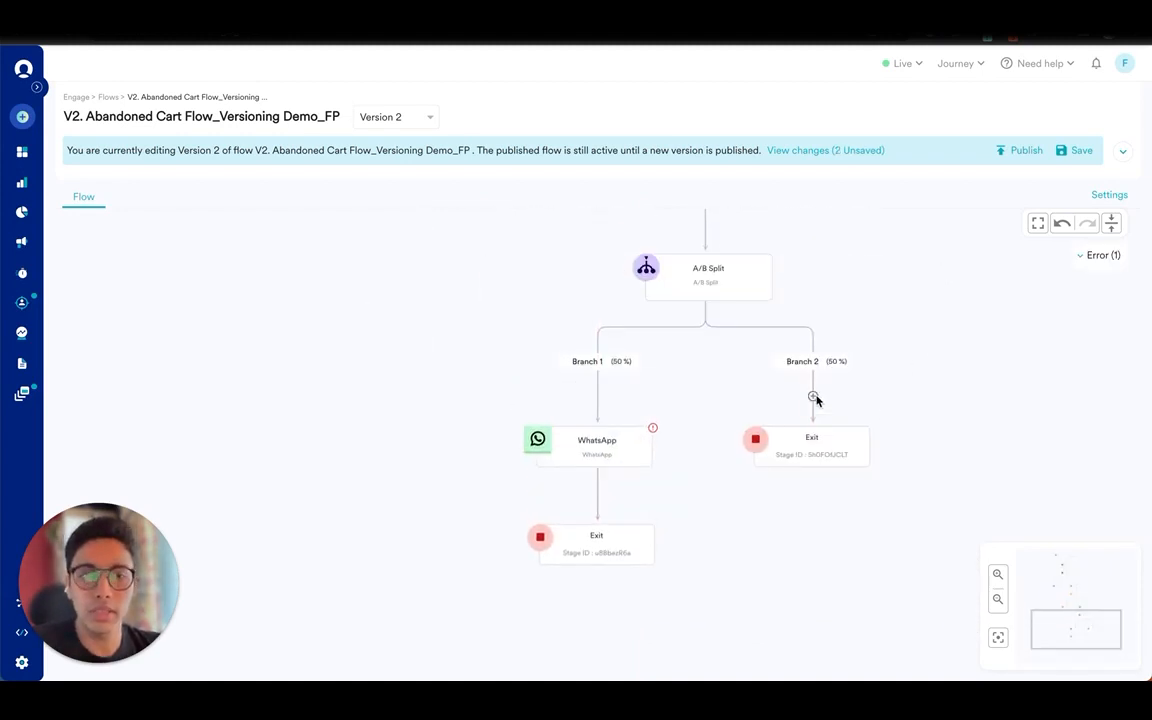
left_click(812, 394)
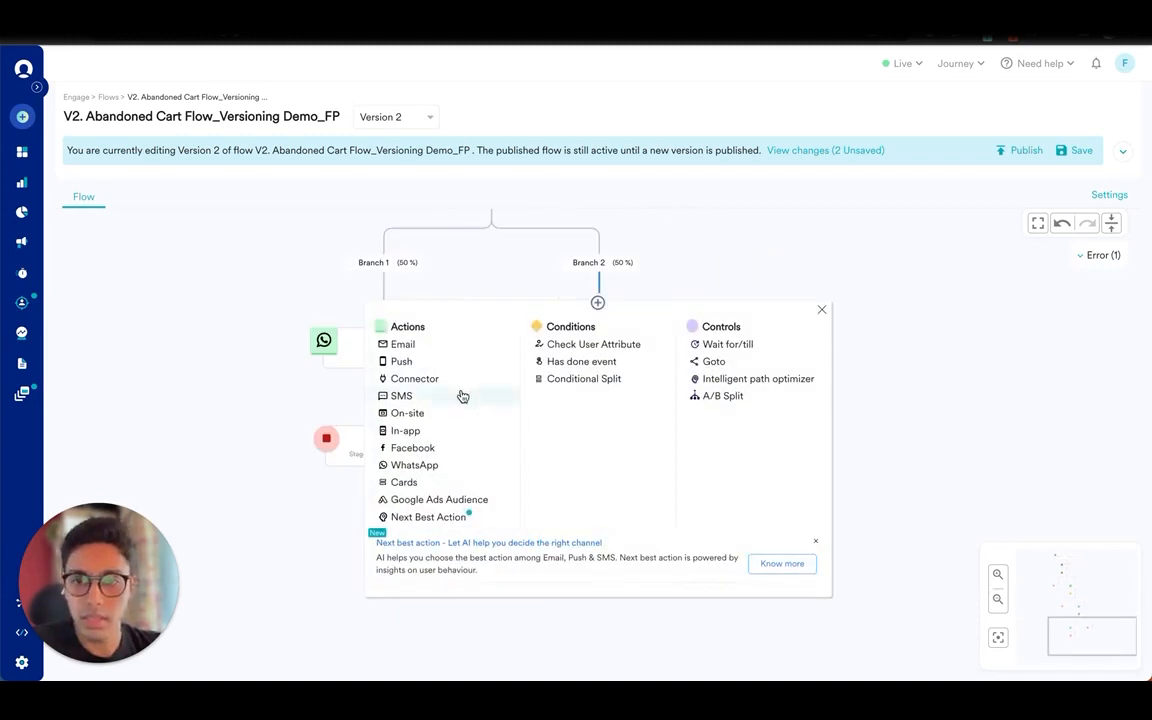
left_click(402, 344)
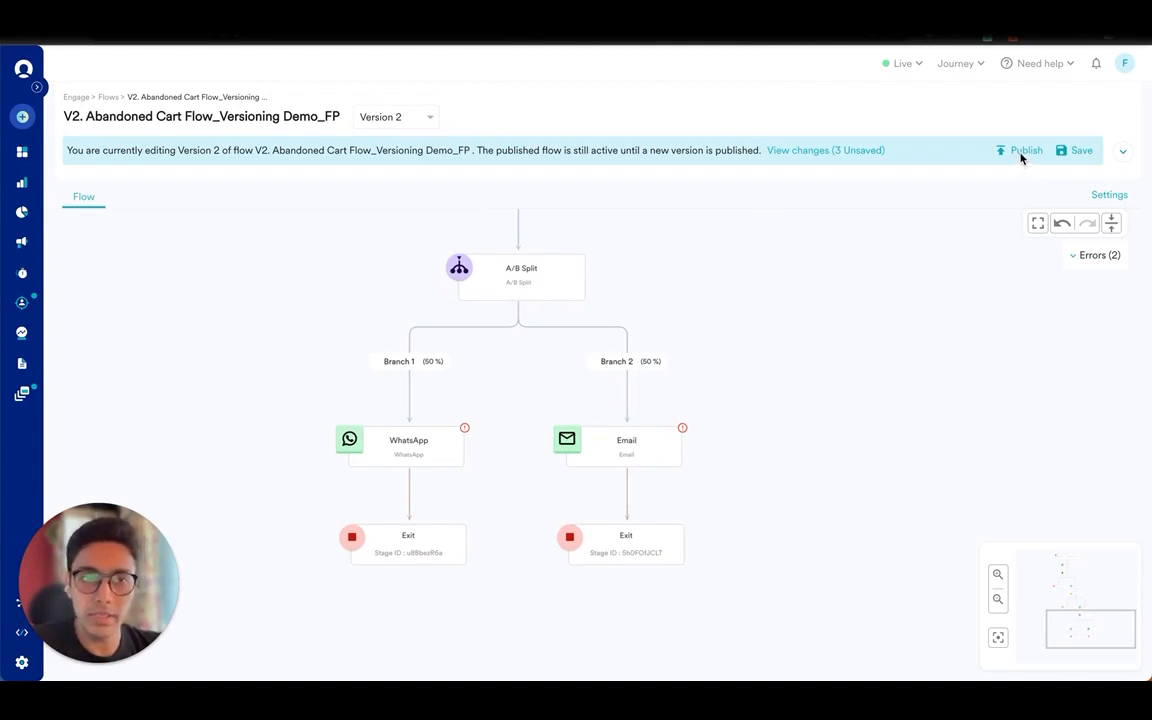
left_click(1076, 152)
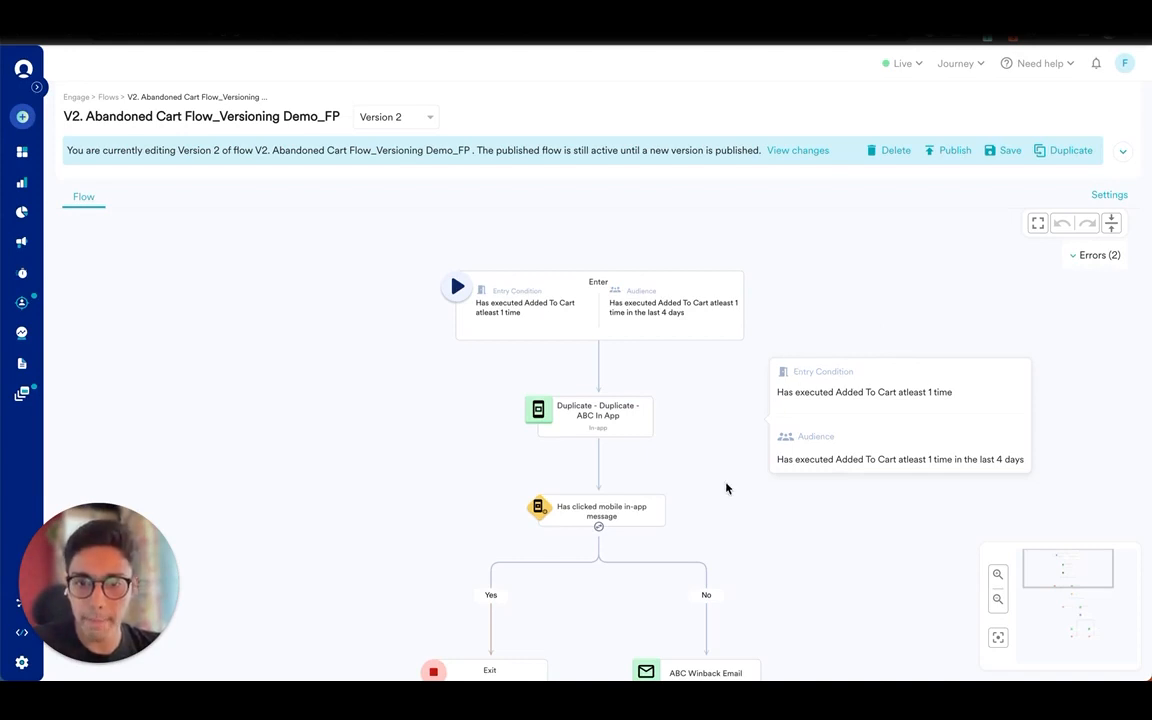
In the flow's entry stage, set the Added To Cart audience filter to the last 7 days and save the version
scroll(738, 442, "down", 1)
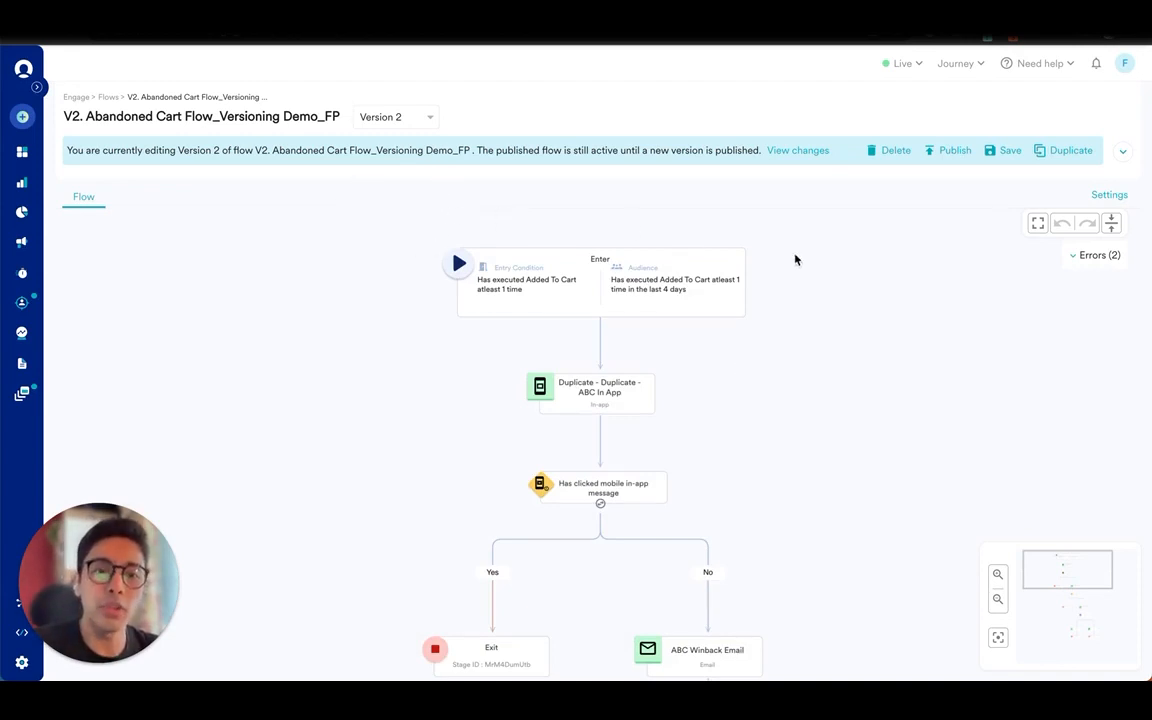
left_click(634, 290)
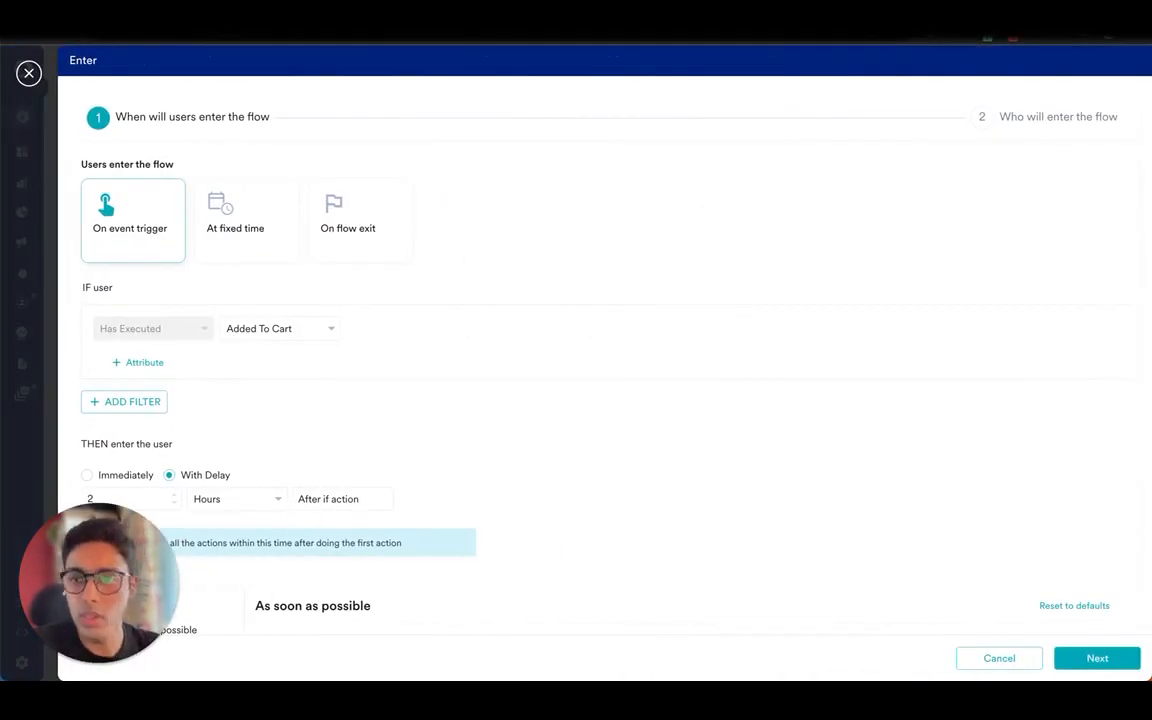
scroll(564, 462, "down", 5)
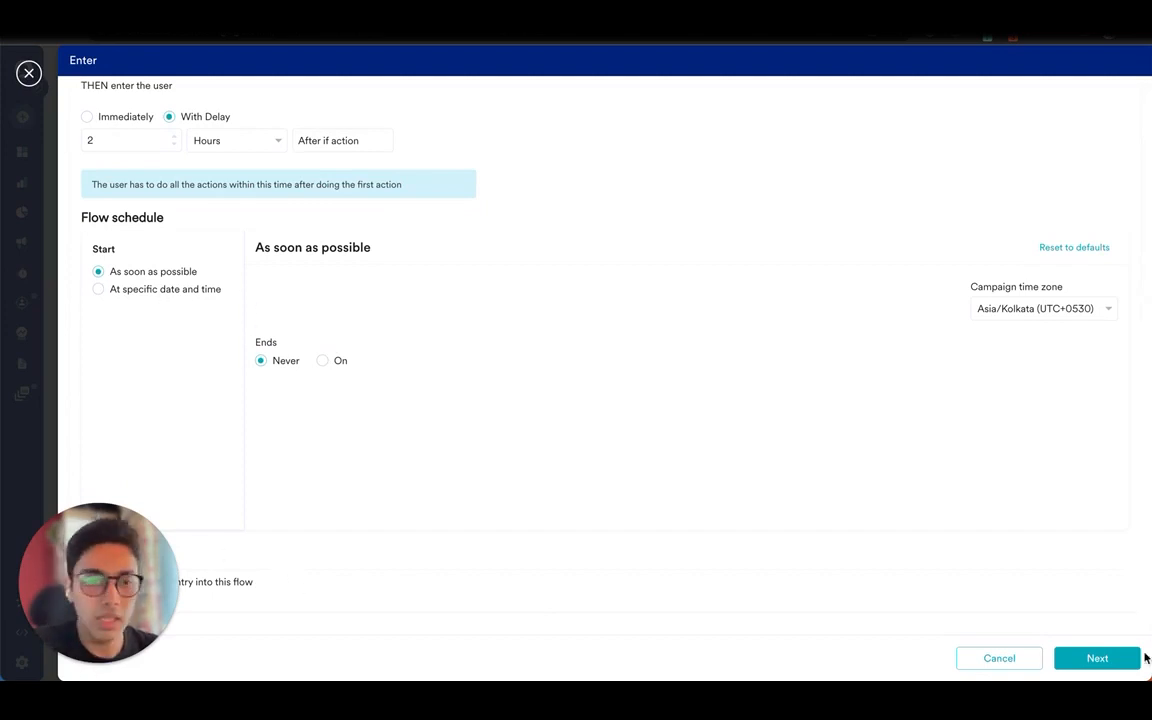
left_click(1100, 660)
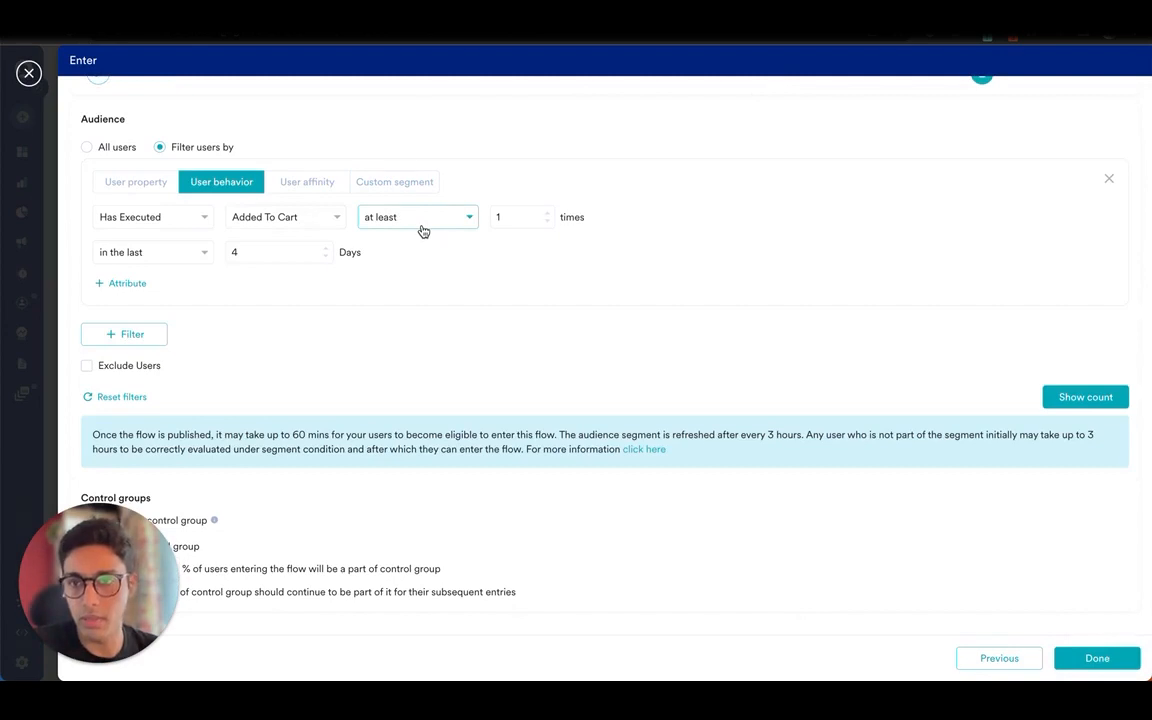
left_click(300, 252)
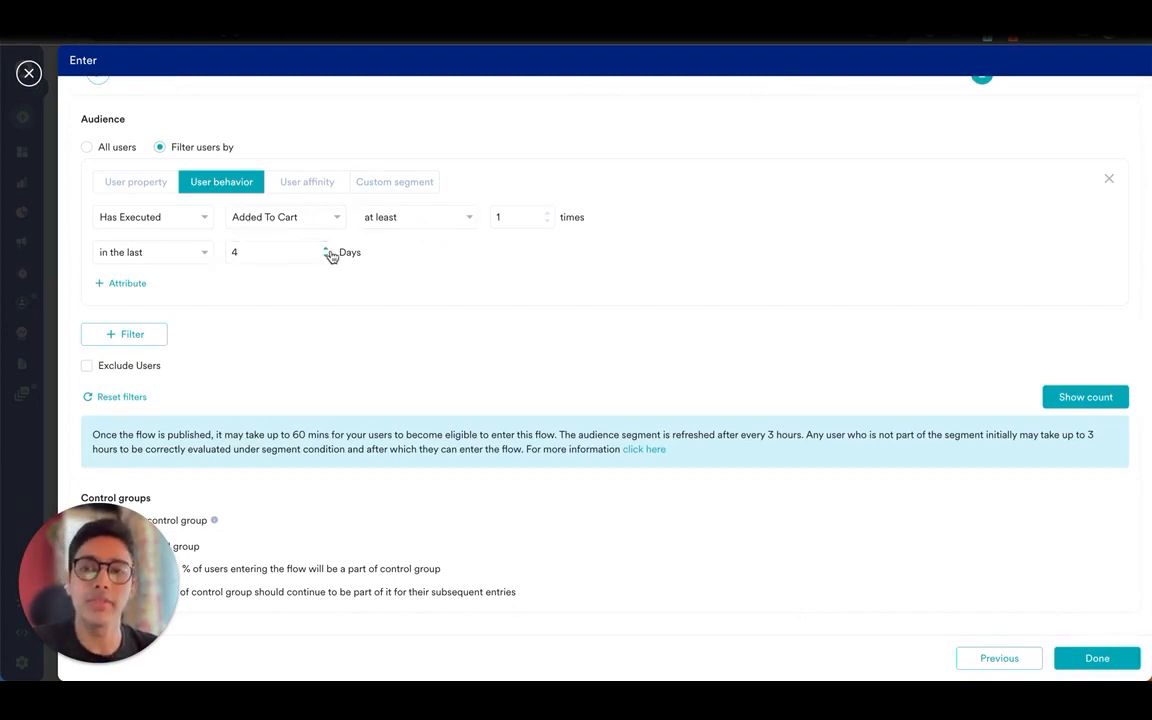
left_click(325, 248)
left_click(325, 248)
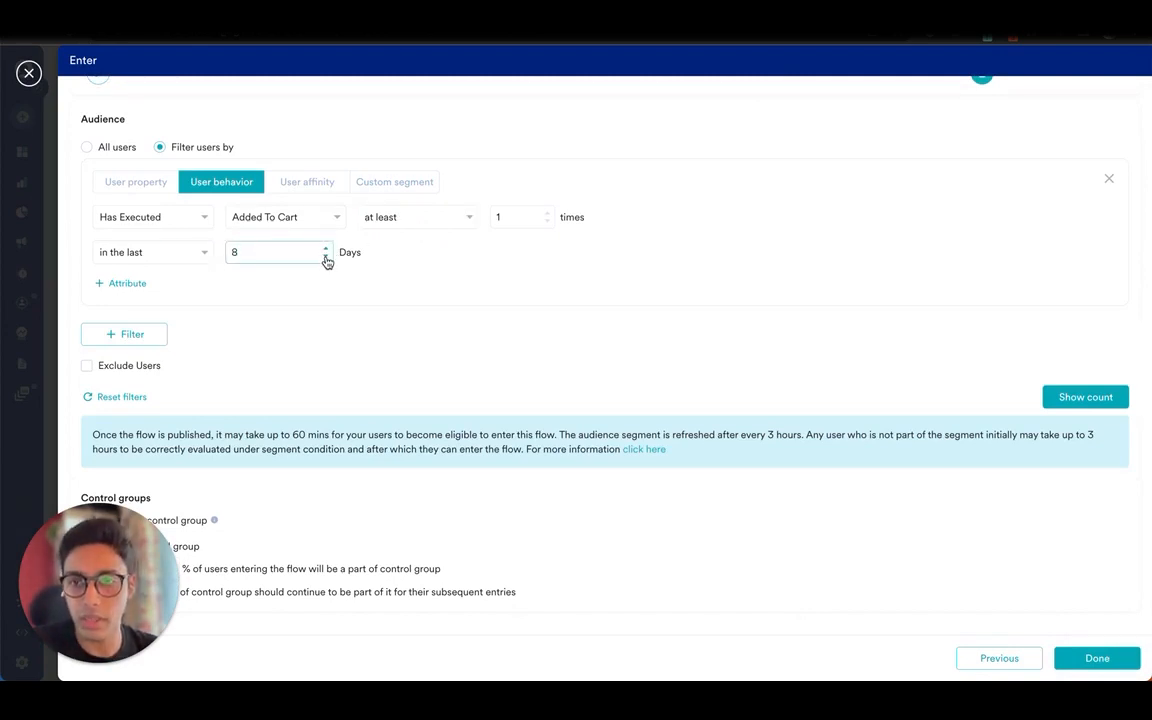
left_click(325, 248)
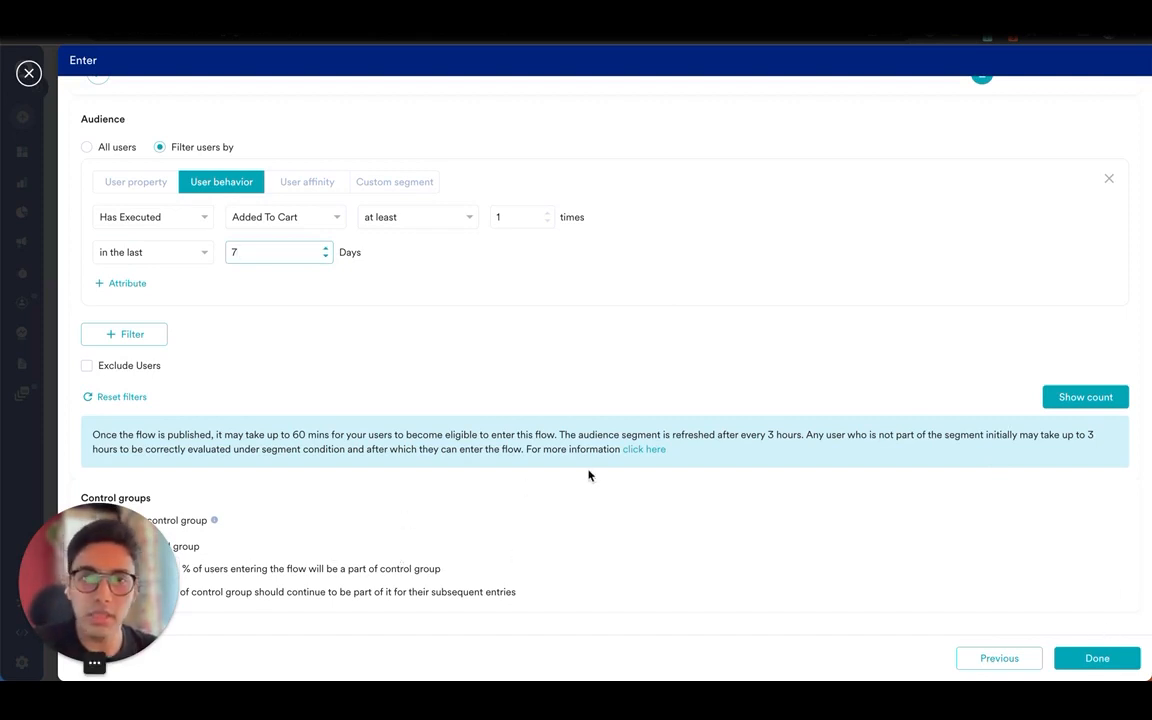
left_click(1081, 661)
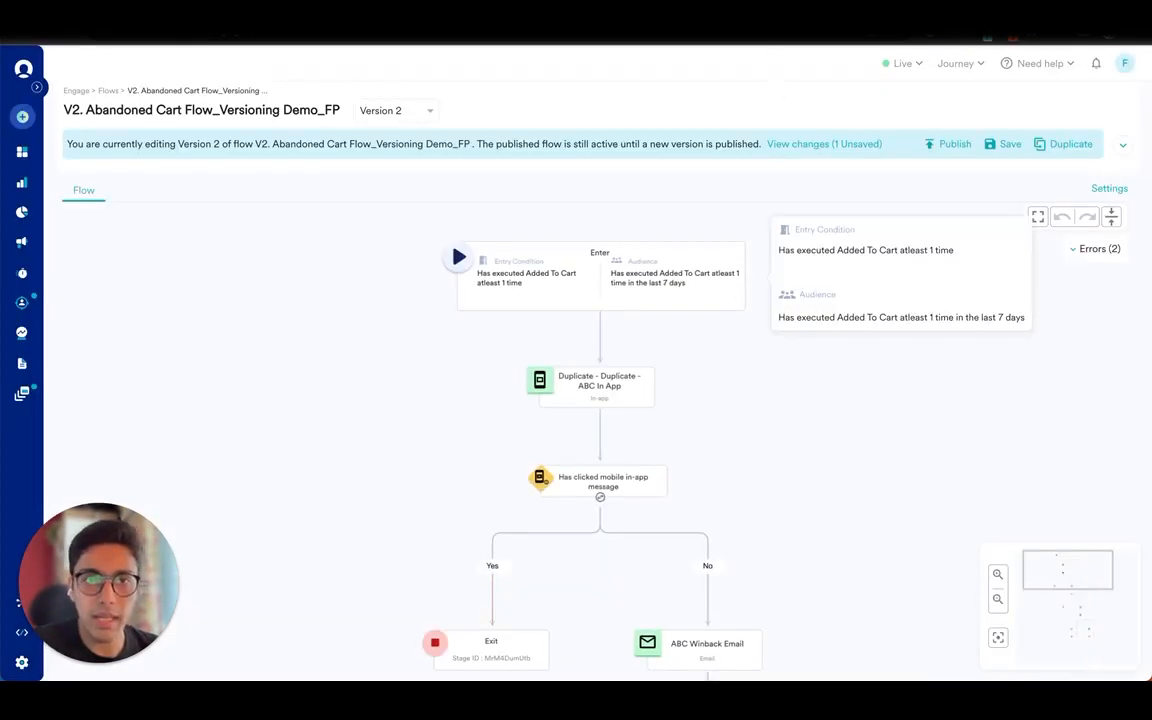
left_click(1005, 144)
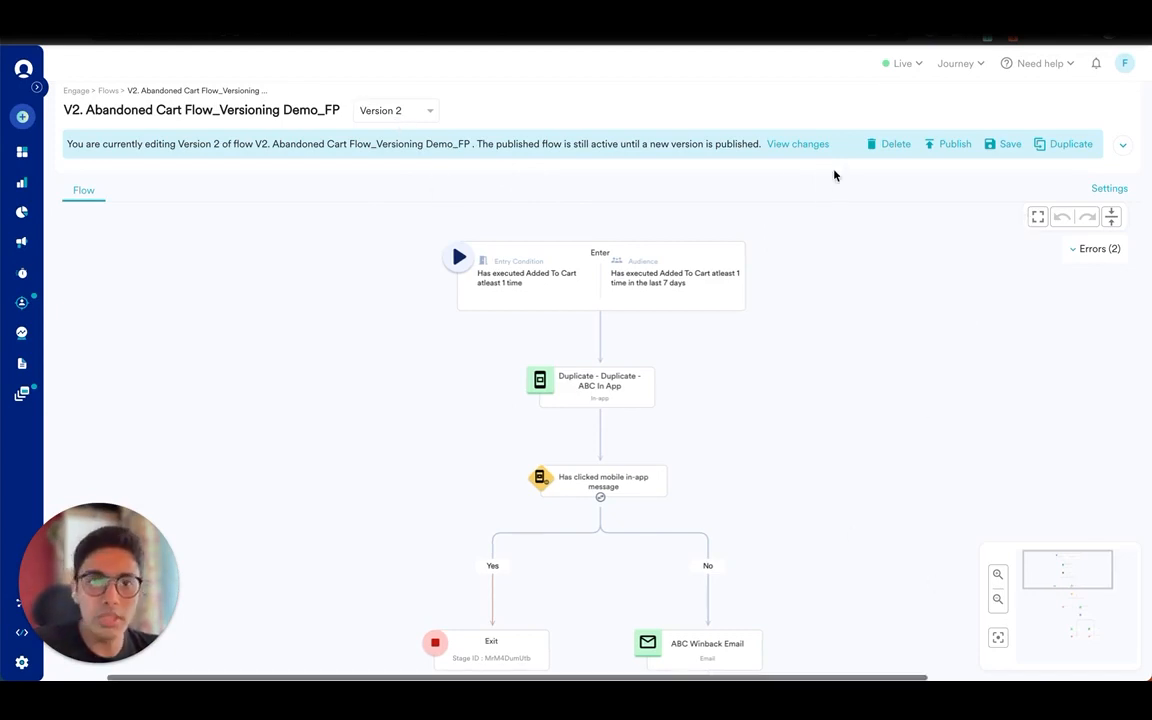
Review the unsaved and saved changes in the Version 2 logs, expanding the details of both saved entries
left_click(799, 146)
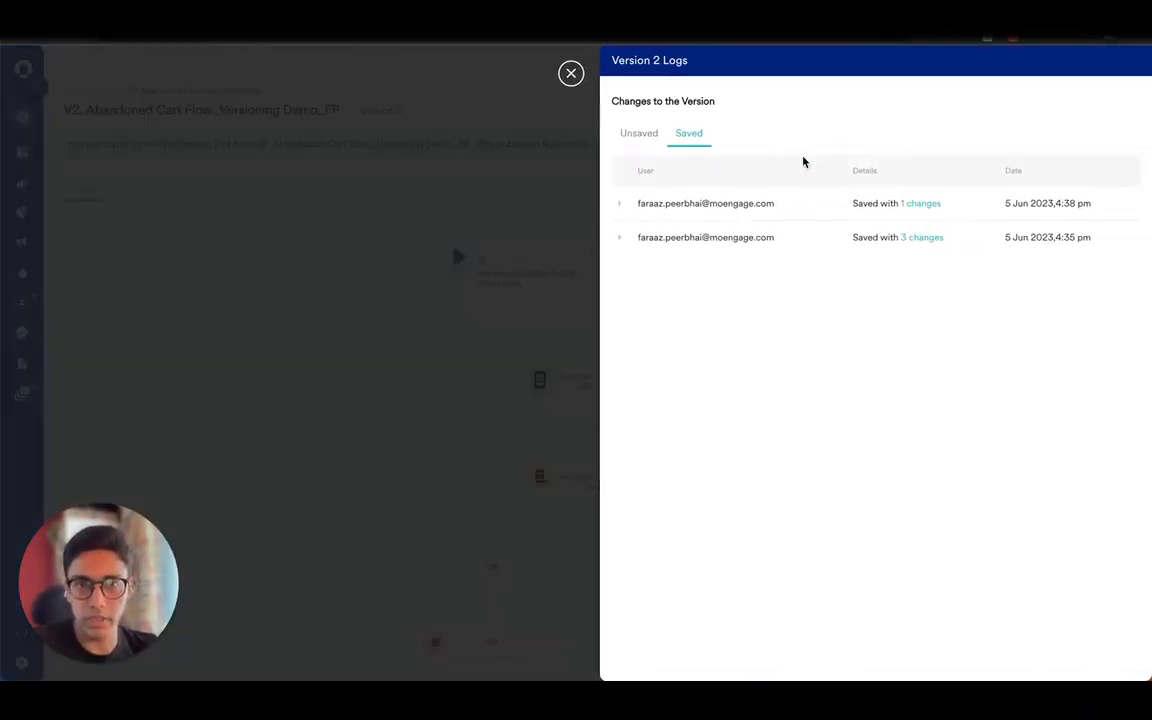
left_click(621, 135)
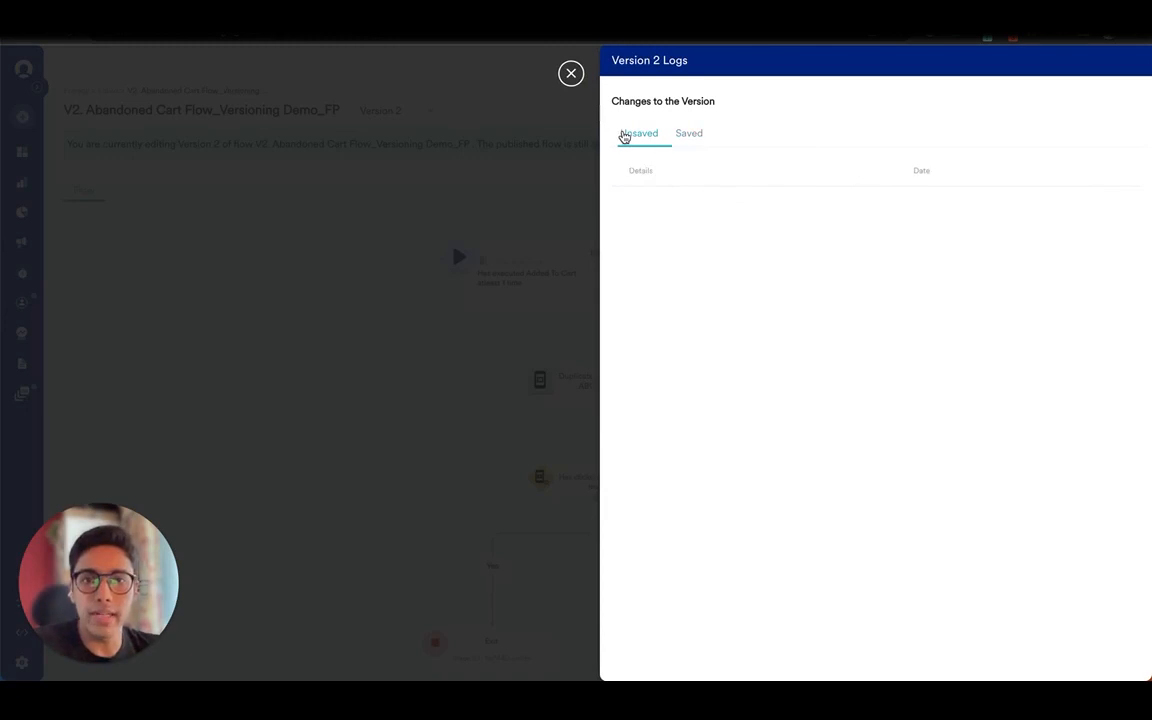
left_click(689, 136)
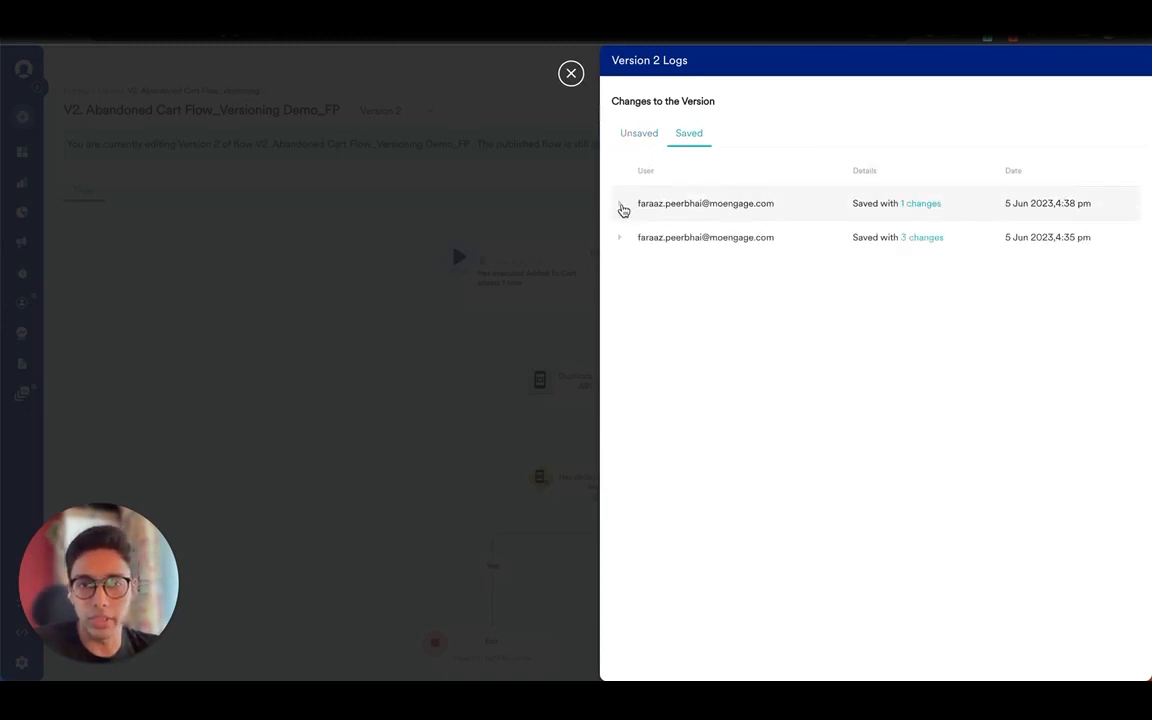
left_click(620, 205)
left_click(621, 269)
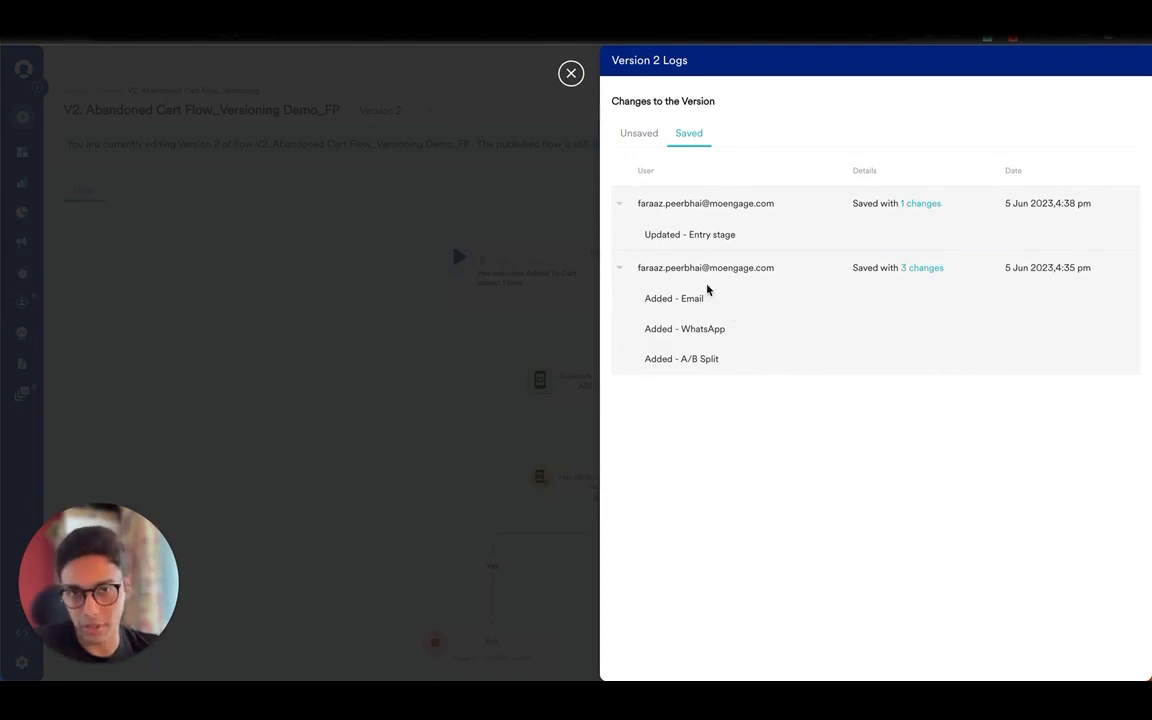
left_click(571, 74)
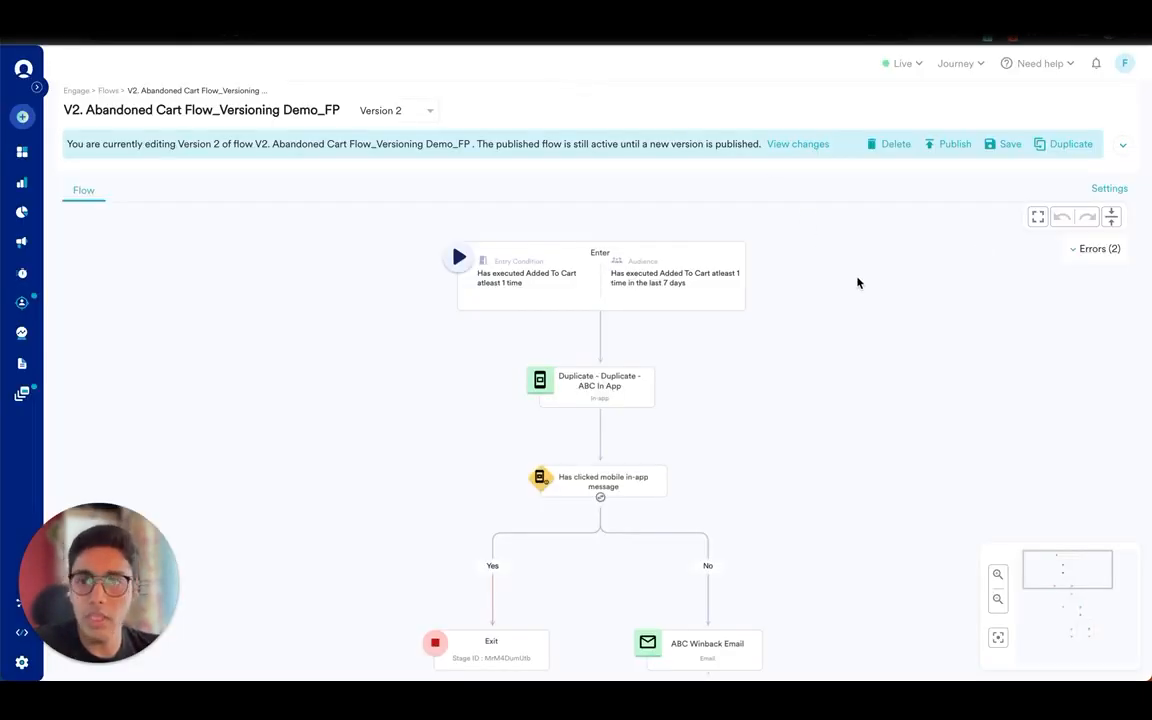
Open the flow's audit logs and expand the change details of both saved Version 2 entries
left_click(1122, 144)
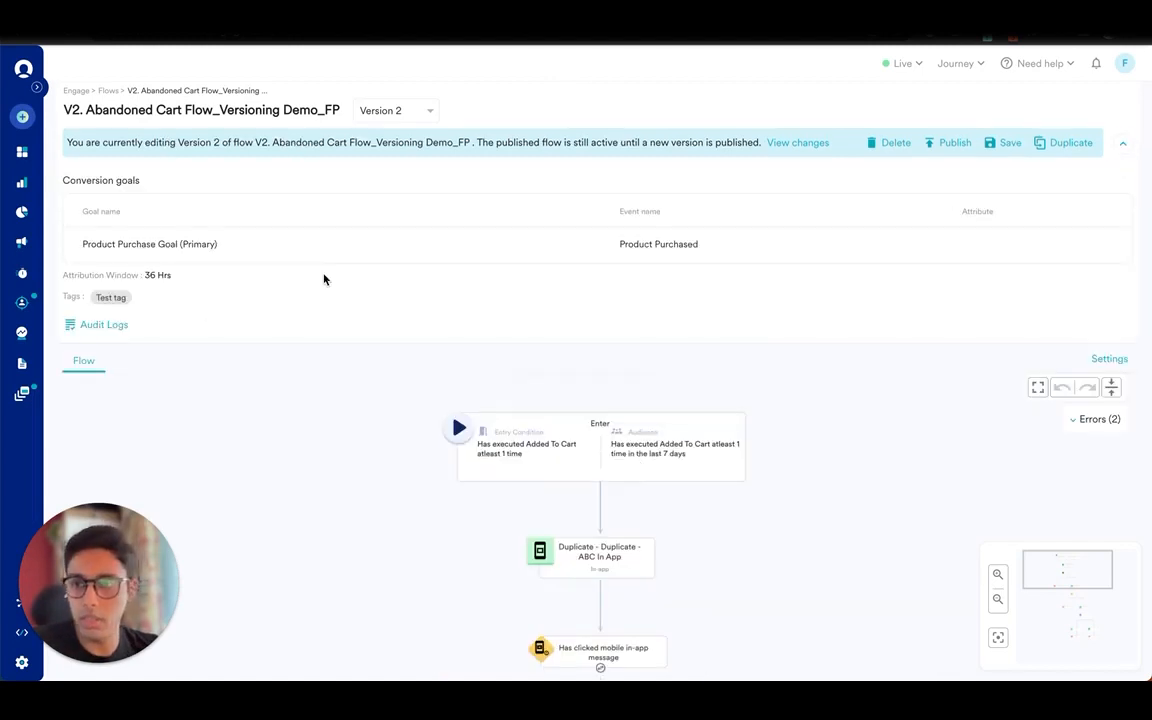
left_click(111, 331)
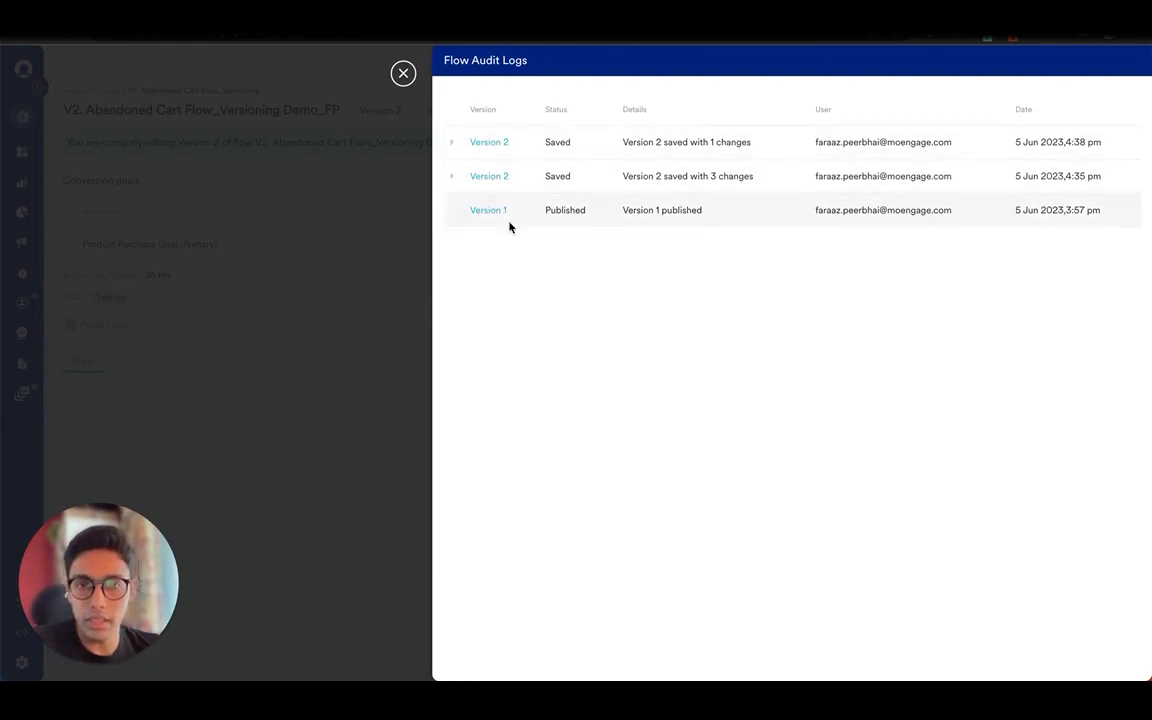
left_click(452, 177)
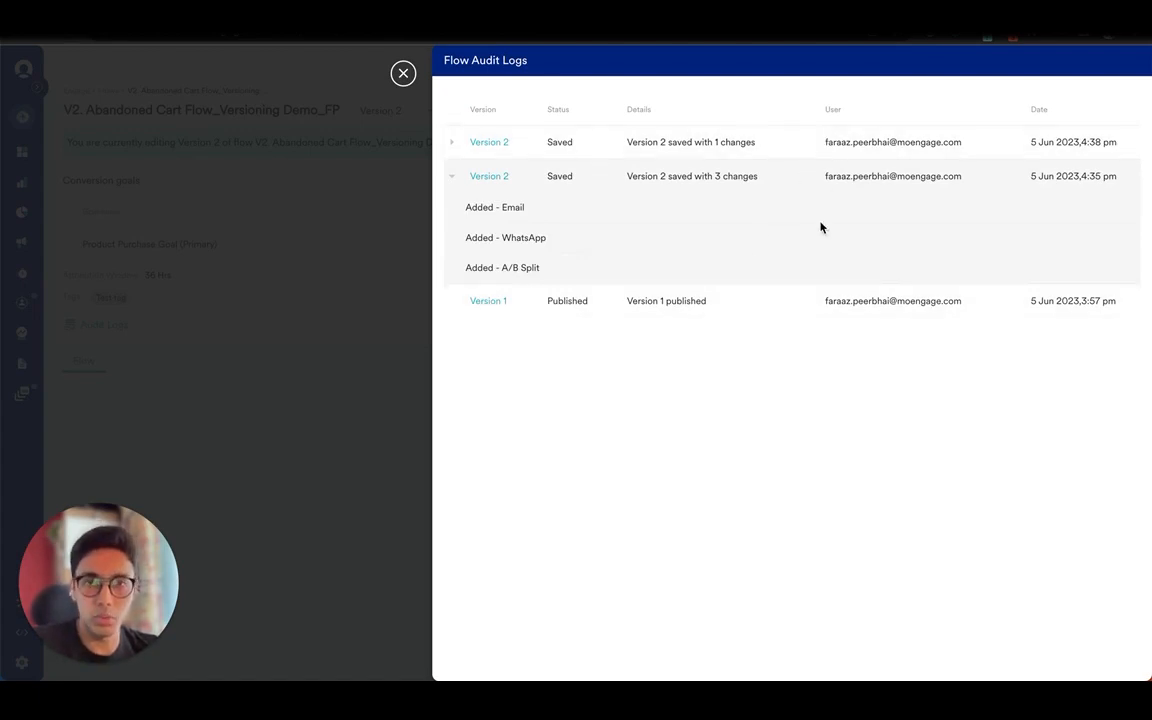
left_click(454, 144)
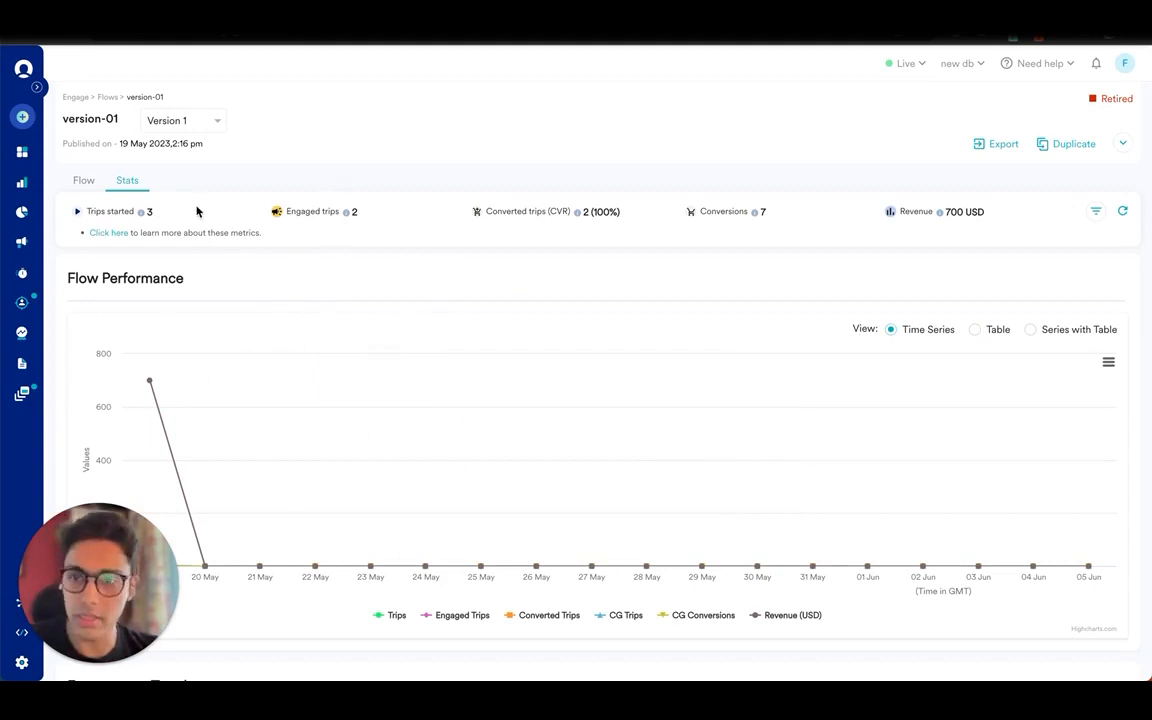
View the flow's performance stats for Version 2 and for All Versions, and check the version publish marker on 19 May
left_click(220, 122)
left_click(195, 188)
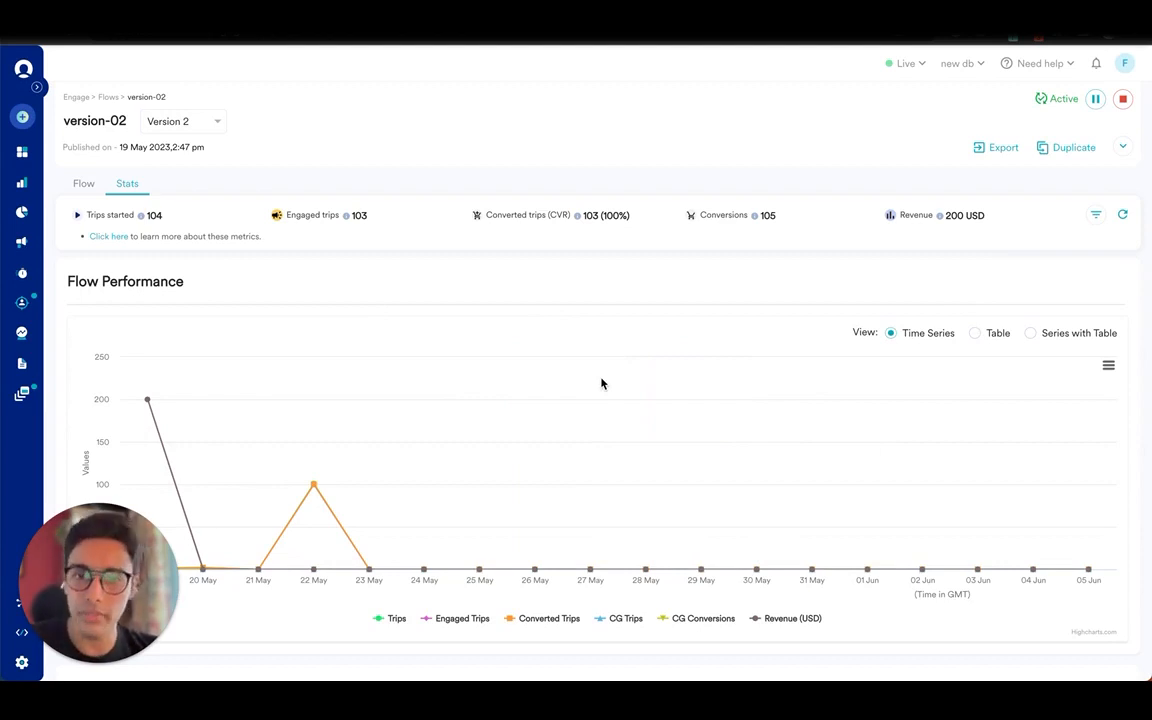
left_click(213, 121)
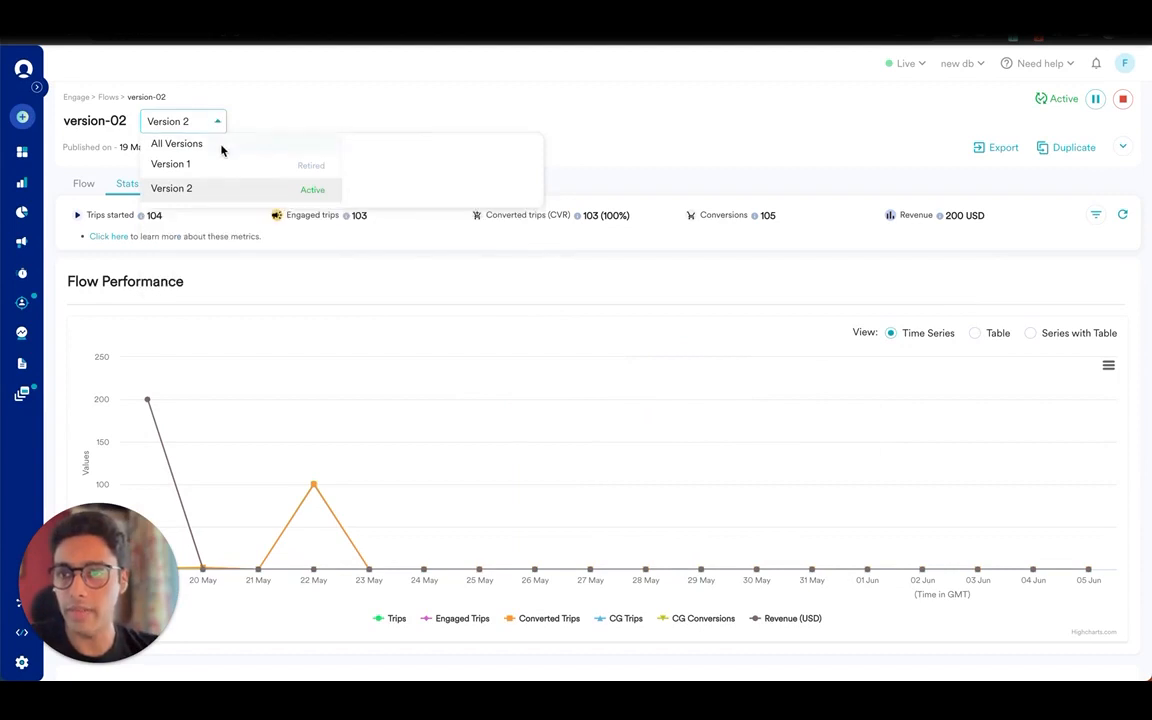
left_click(221, 147)
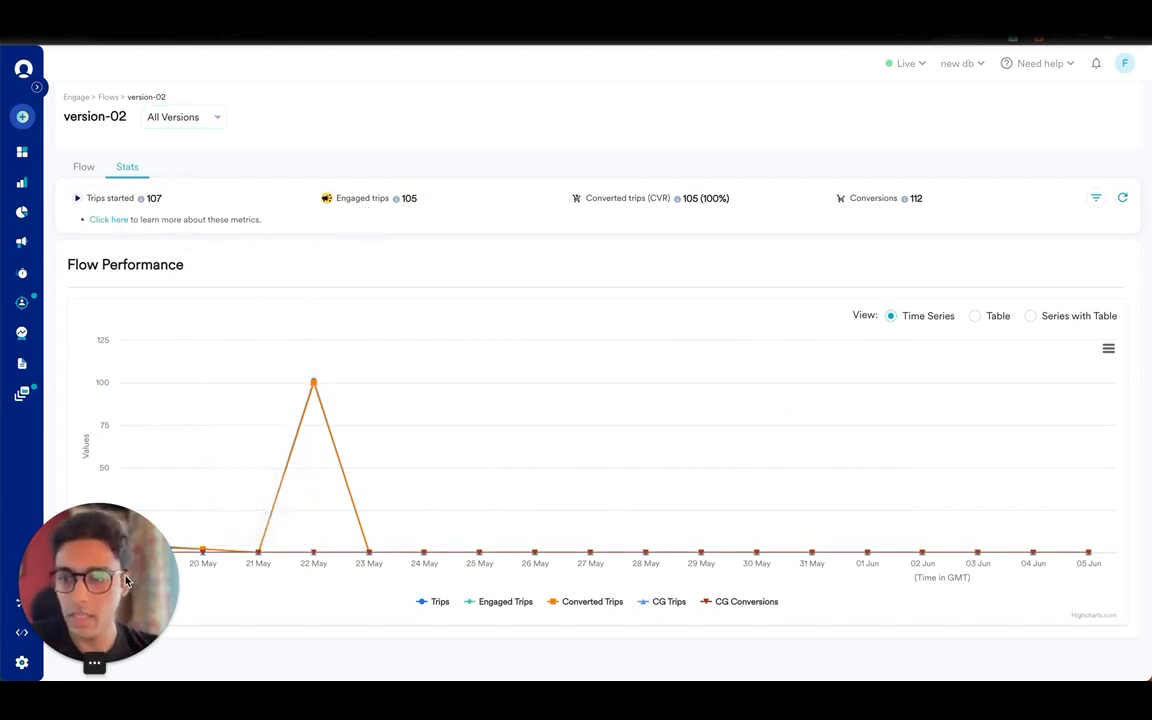
left_click_drag(124, 648, 376, 645)
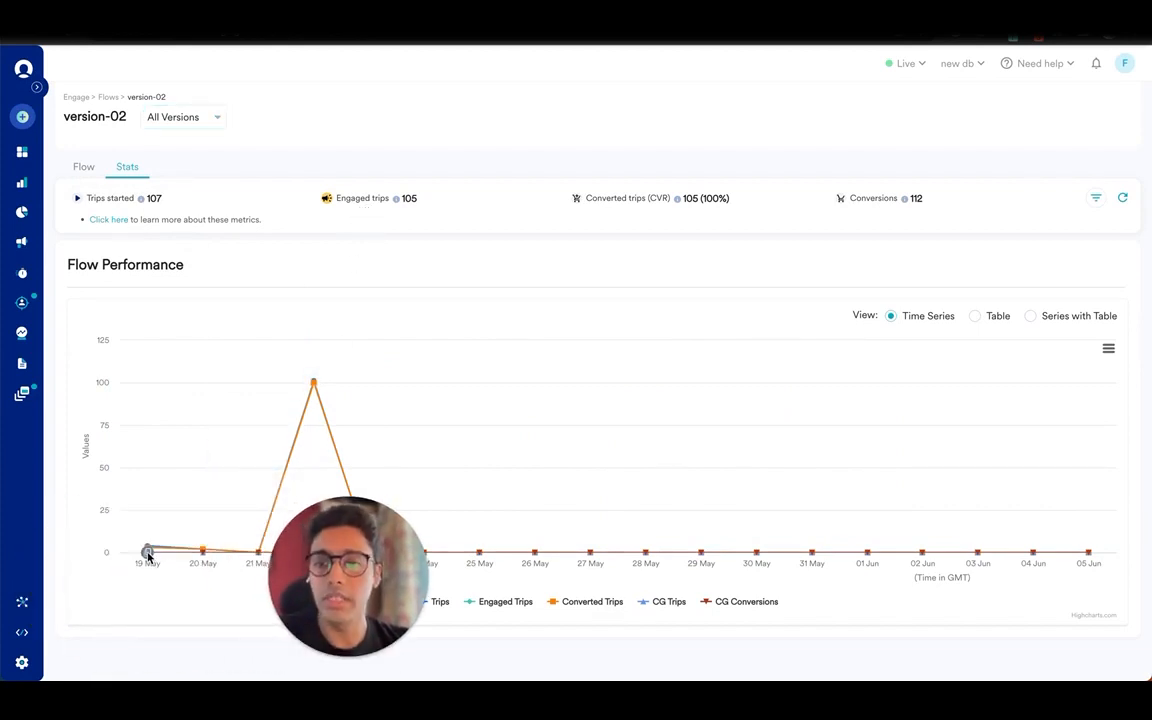
mouse_move(148, 554)
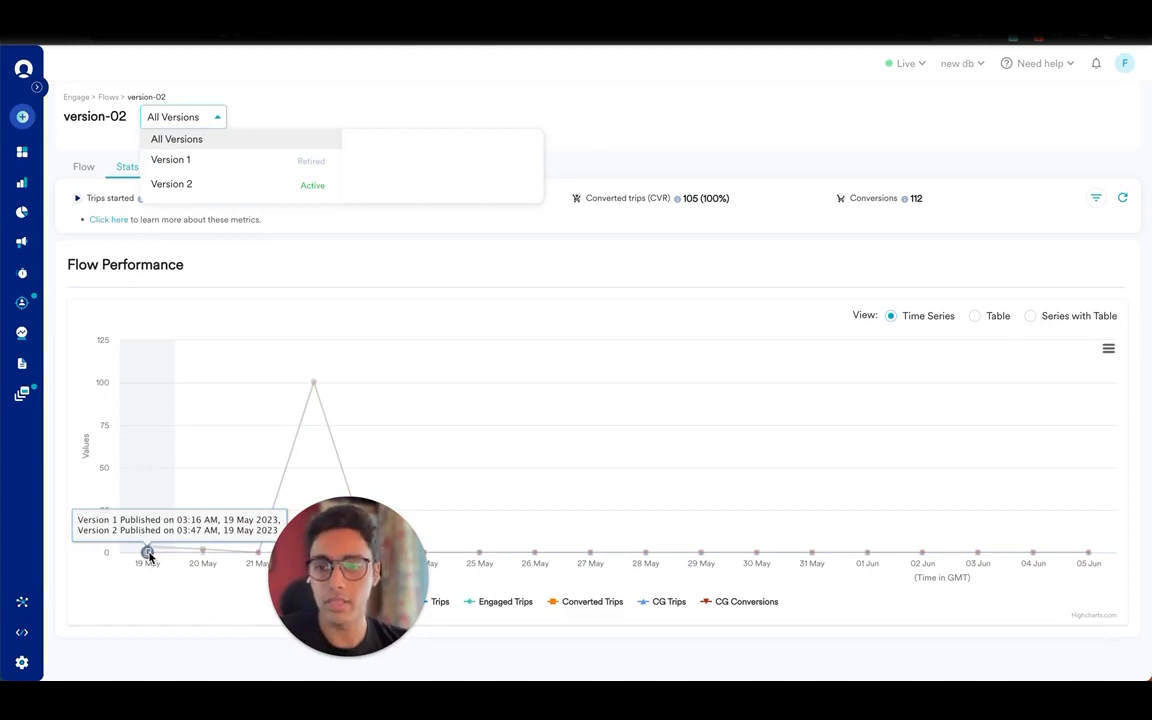